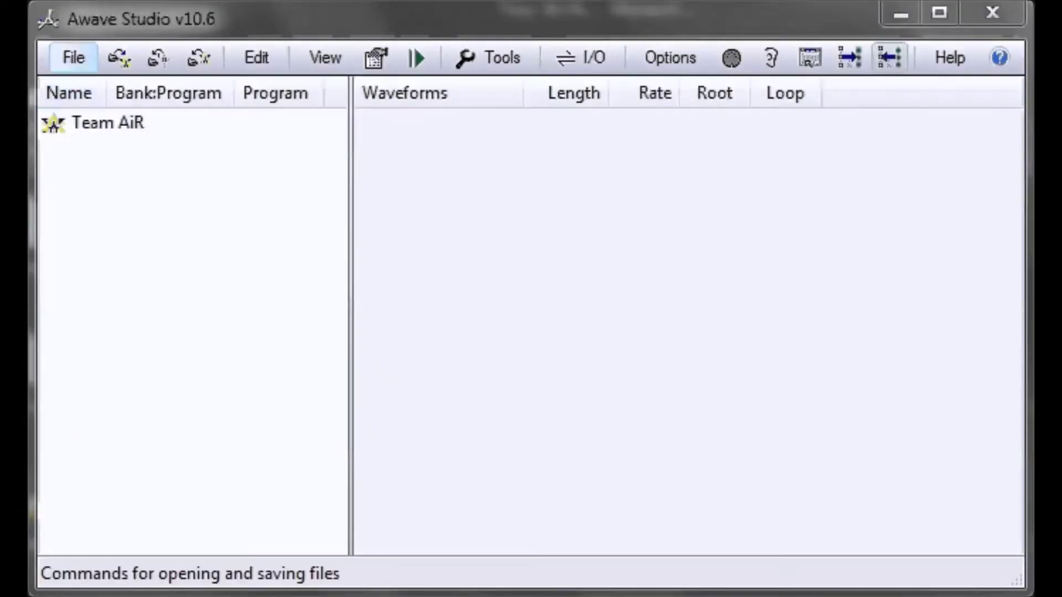
# Step: Open all the CHH .wav samples together from the folder E:\Samples\My Drums\CHH
pyautogui.click(74, 57)
pyautogui.click(137, 94)
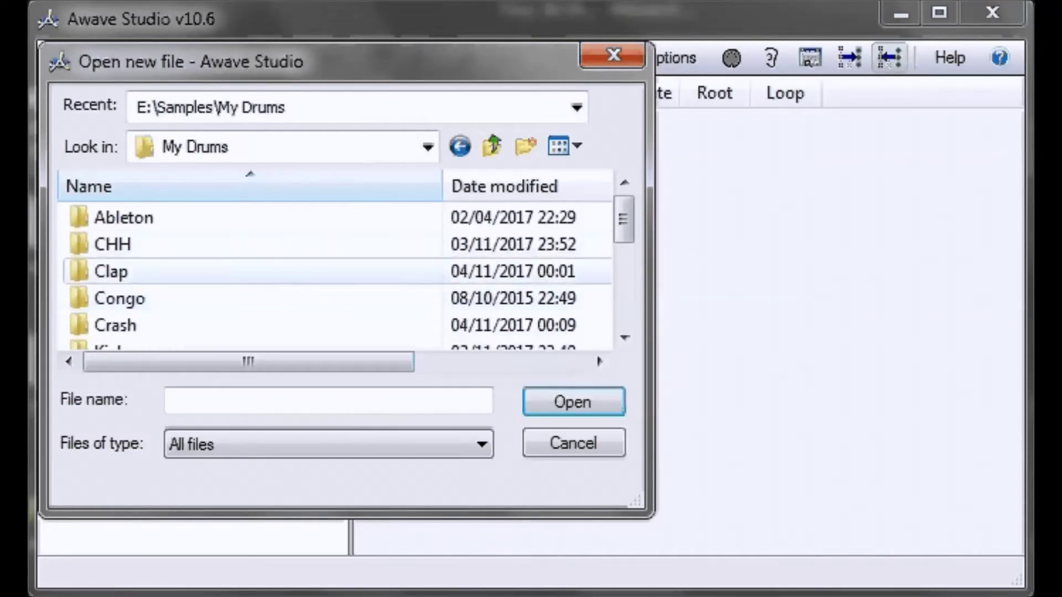
pyautogui.scroll(-3, 221, 270)
pyautogui.scroll(3, 222, 271)
pyautogui.click(113, 243)
pyautogui.press('Return')
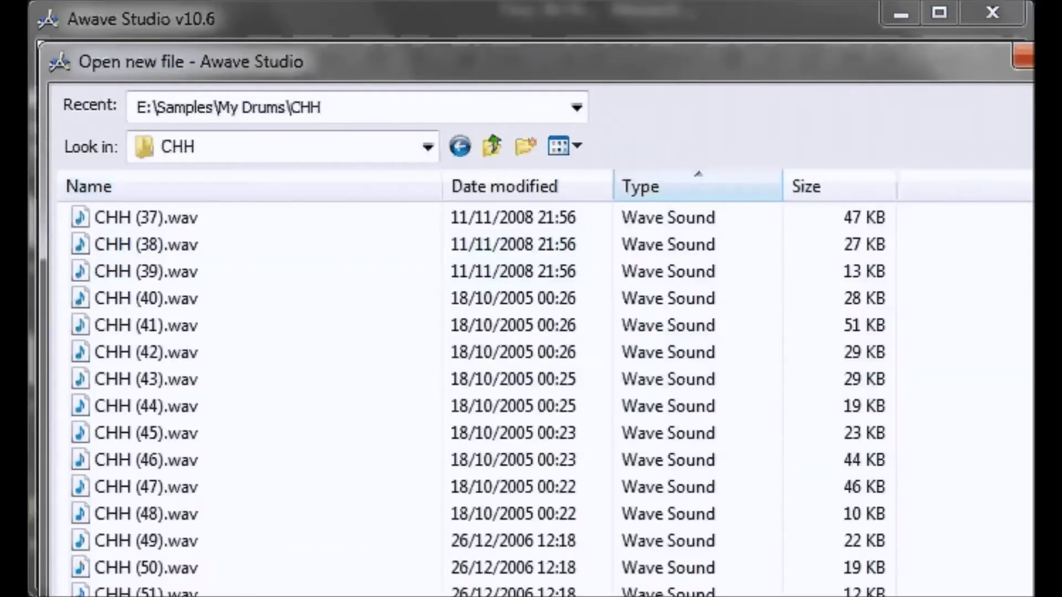
pyautogui.hotkey('ctrl', 'a')
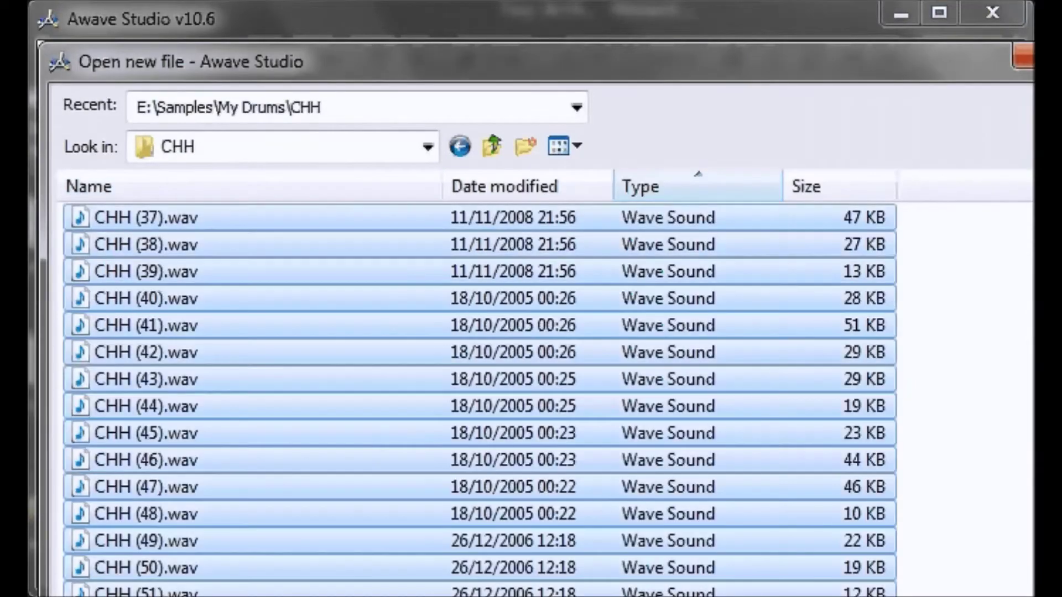
pyautogui.press('Return')
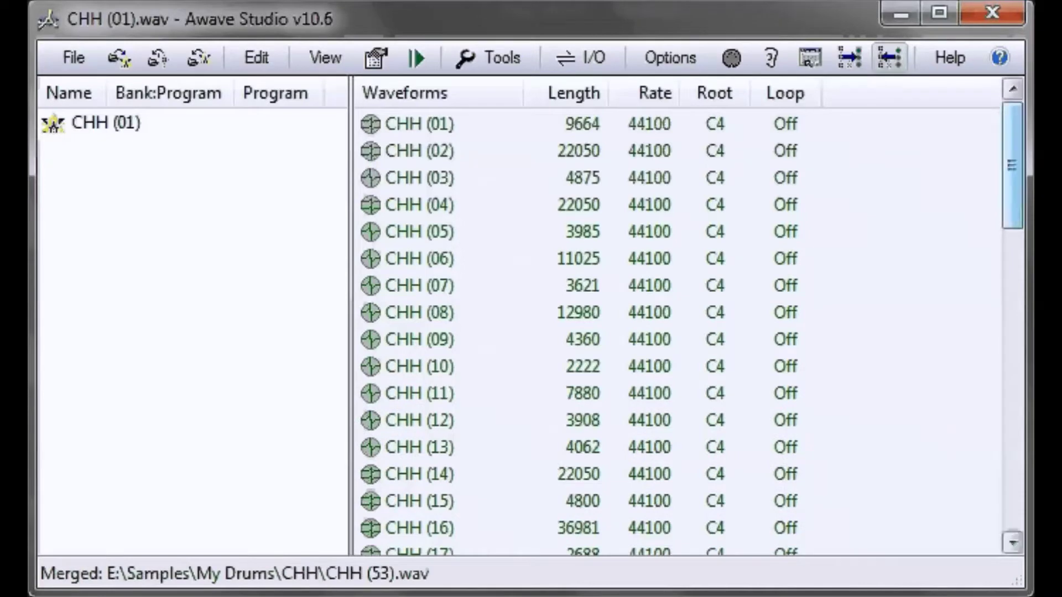
# Step: Select all the loaded CHH waveforms and start the Create instrument wizard
pyautogui.moveTo(1012, 165)
pyautogui.mouseDown()
pyautogui.moveTo(1012, 465)
pyautogui.moveTo(1012, 165)
pyautogui.mouseUp()
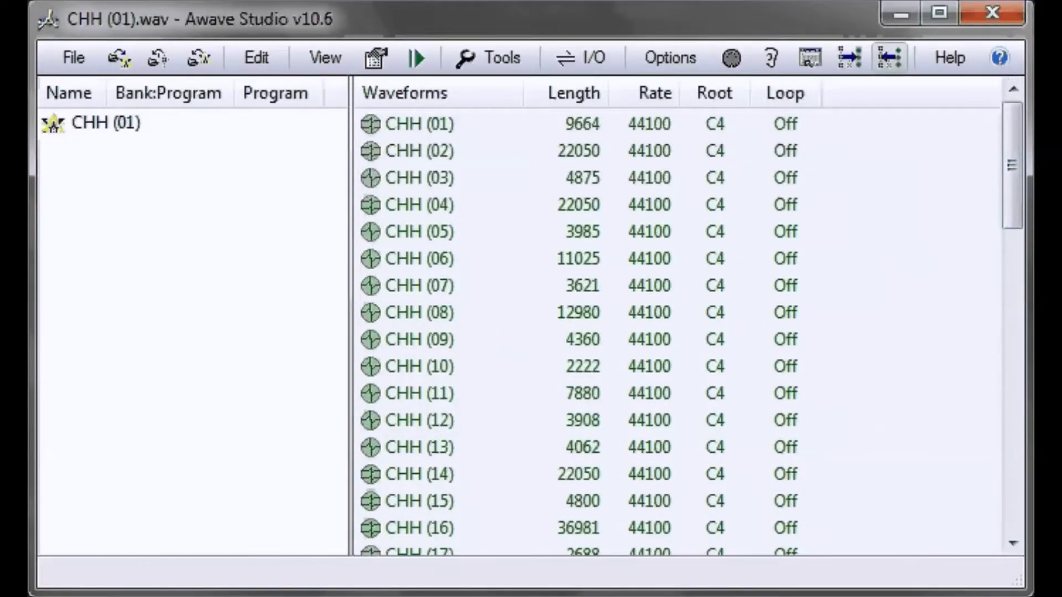
pyautogui.click(420, 124)
pyautogui.hotkey('ctrl', 'a')
pyautogui.click(489, 57)
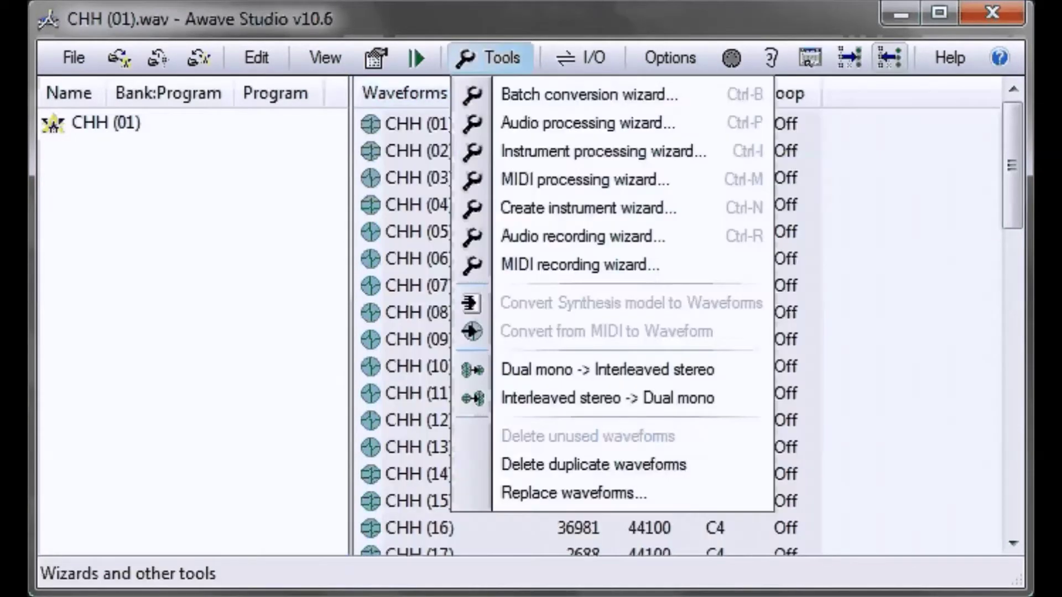
pyautogui.press('Down')
pyautogui.press('Down')
pyautogui.press('Down')
pyautogui.press('Down')
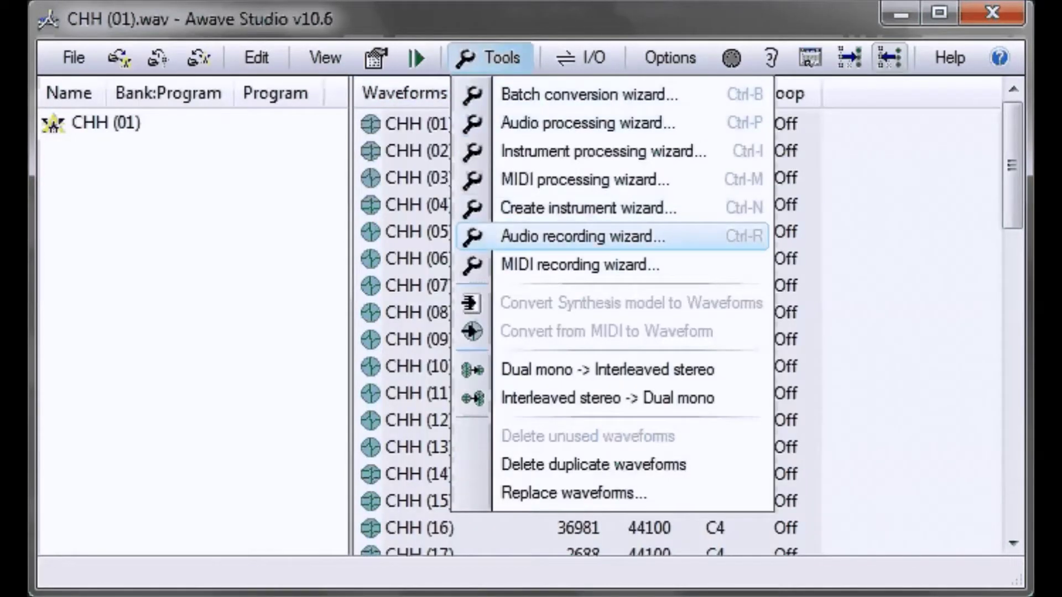
pyautogui.press('Up')
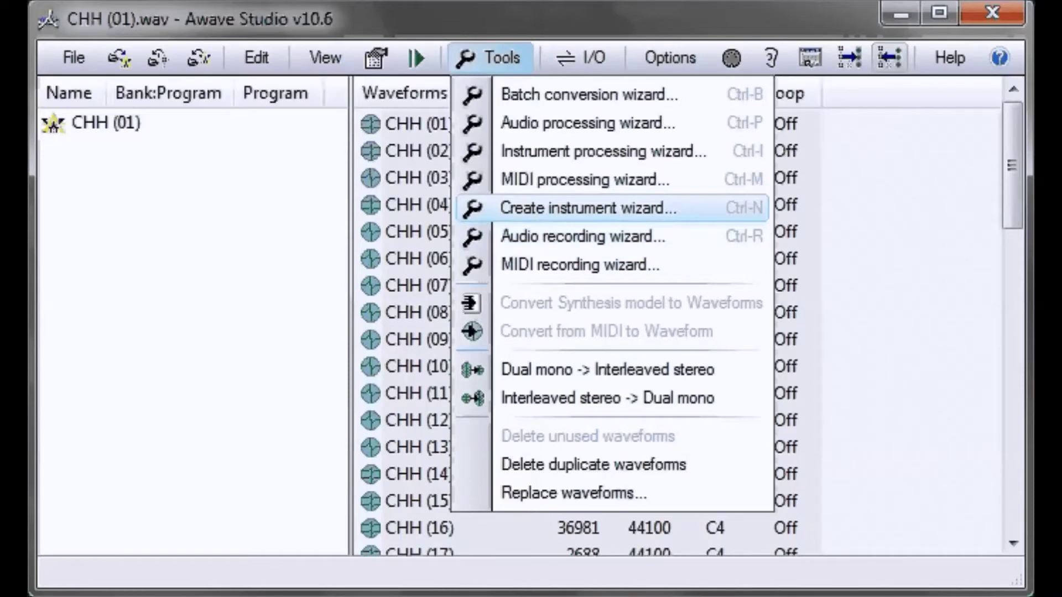
pyautogui.press('Return')
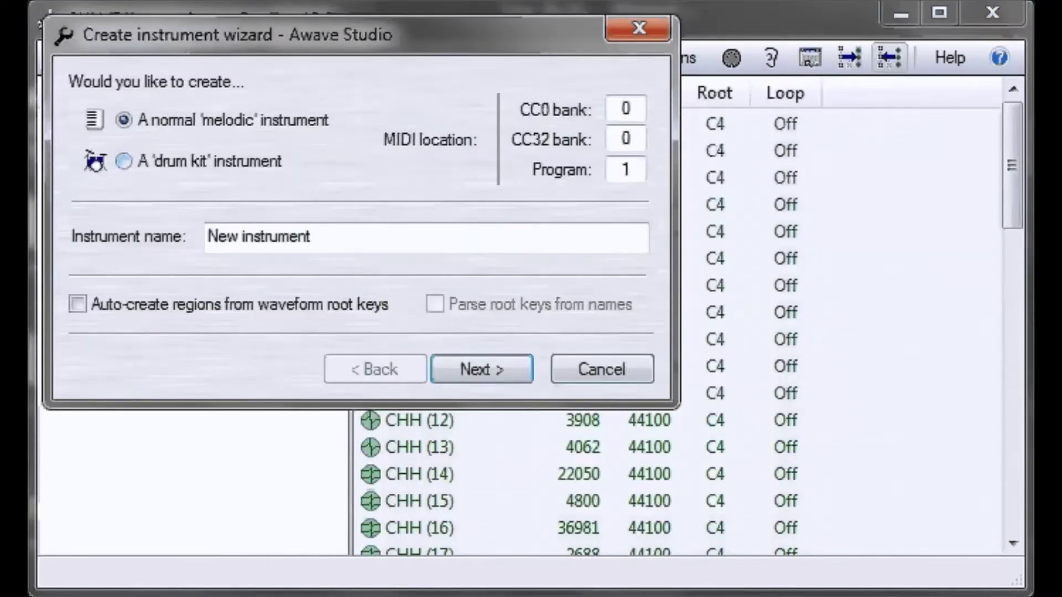
# Step: Create a drum kit instrument named CHH, auto-creating regions from waveform root keys and parsing the root keys from names
pyautogui.click(124, 161)
pyautogui.click(297, 237)
pyautogui.moveTo(297, 237); pyautogui.dragTo(207, 236)
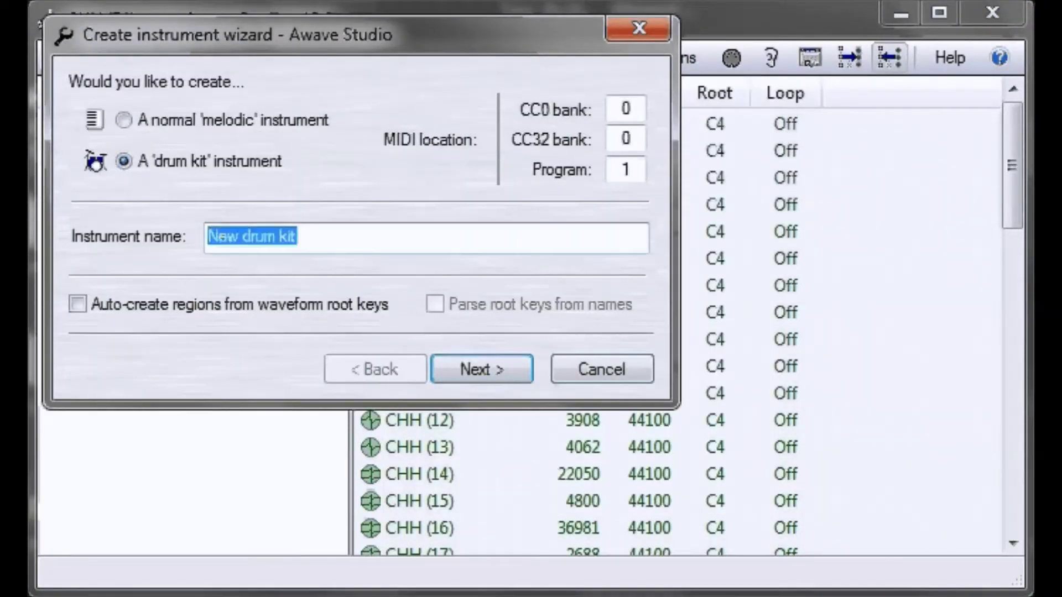
pyautogui.write('C')
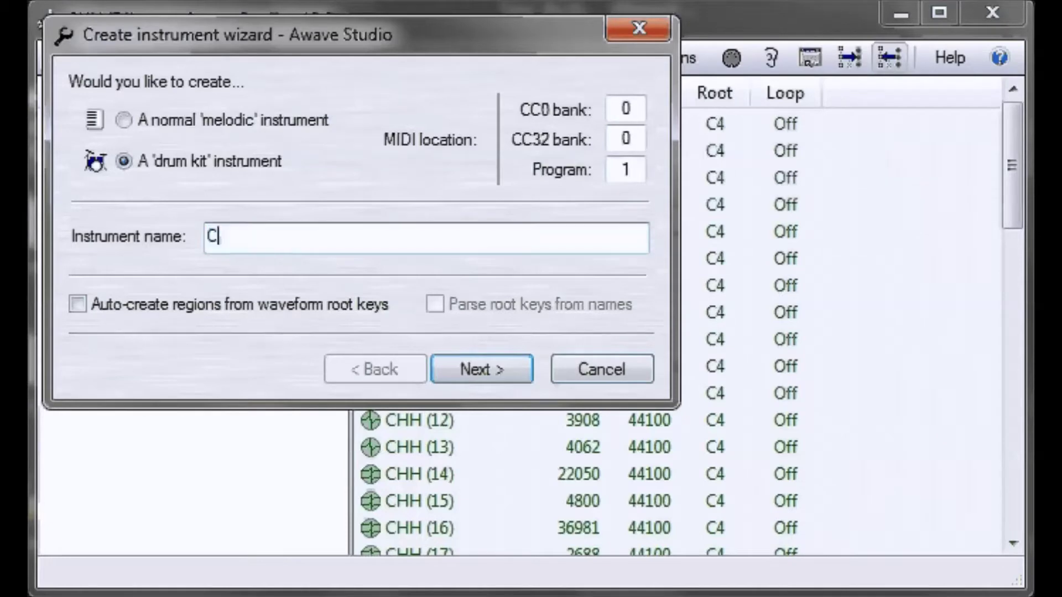
pyautogui.write('HH')
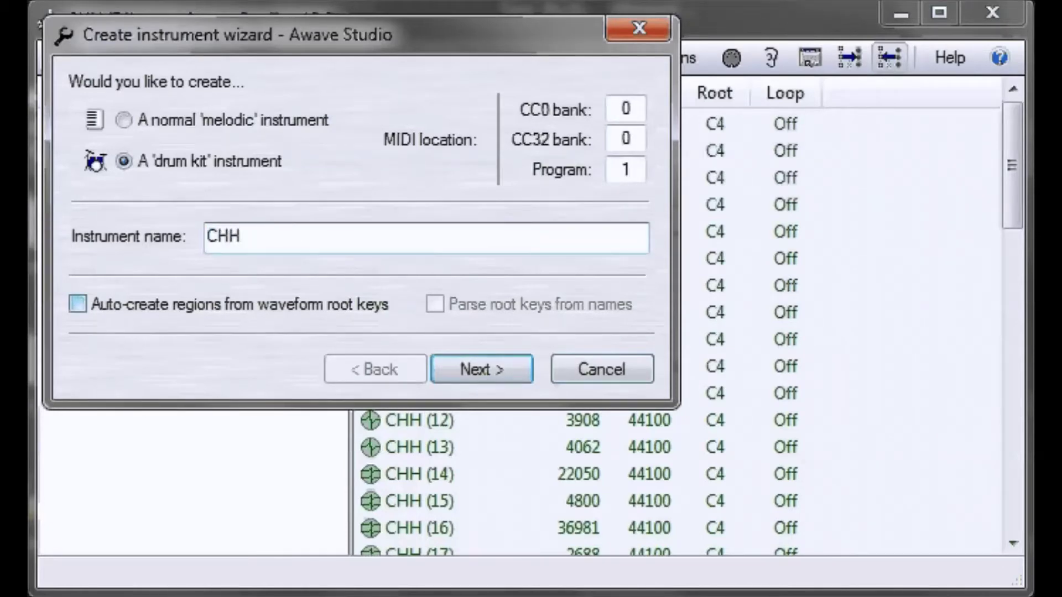
pyautogui.click(77, 304)
pyautogui.press('Tab')
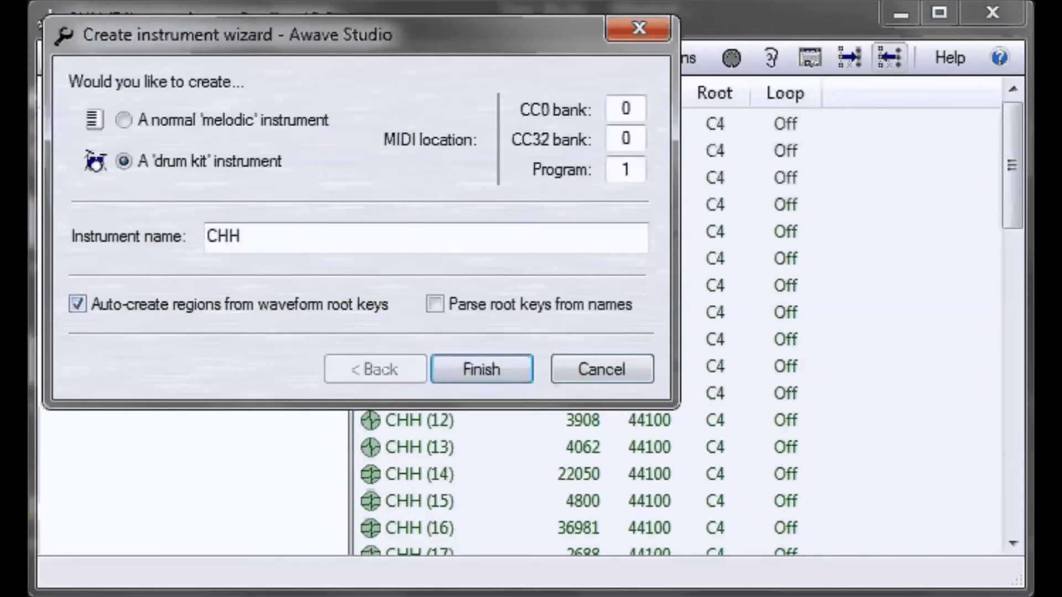
pyautogui.press('space')
pyautogui.press('Return')
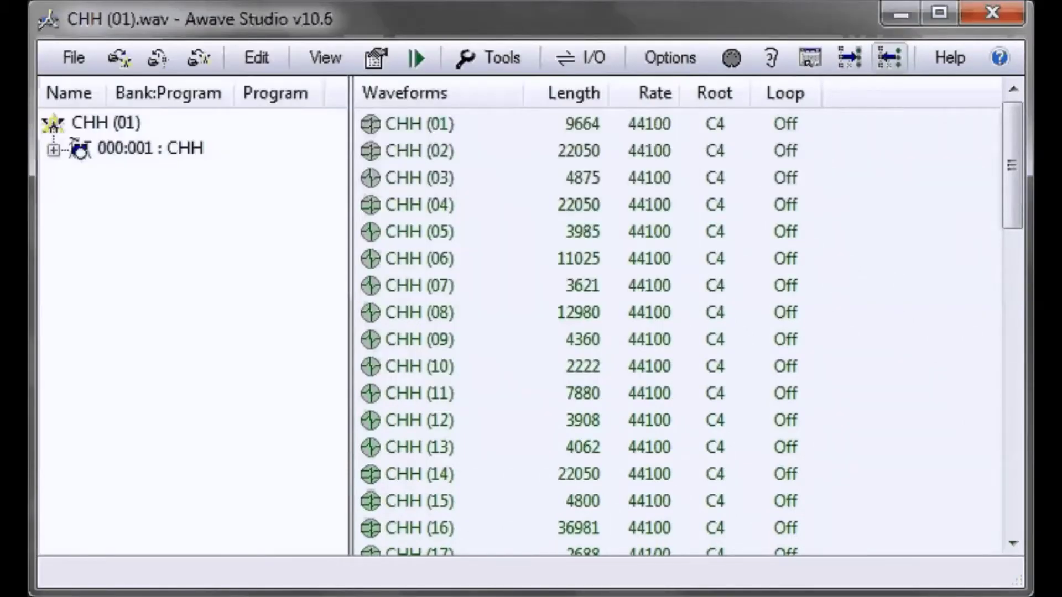
# Step: Start saving the CHH drum kit as an instrument, and create and open a folder named Copy Of Akai Drums inside the CHH sample folder
pyautogui.moveTo(1012, 164)
pyautogui.mouseDown()
pyautogui.moveTo(1011, 472)
pyautogui.moveTo(1011, 165)
pyautogui.mouseUp()
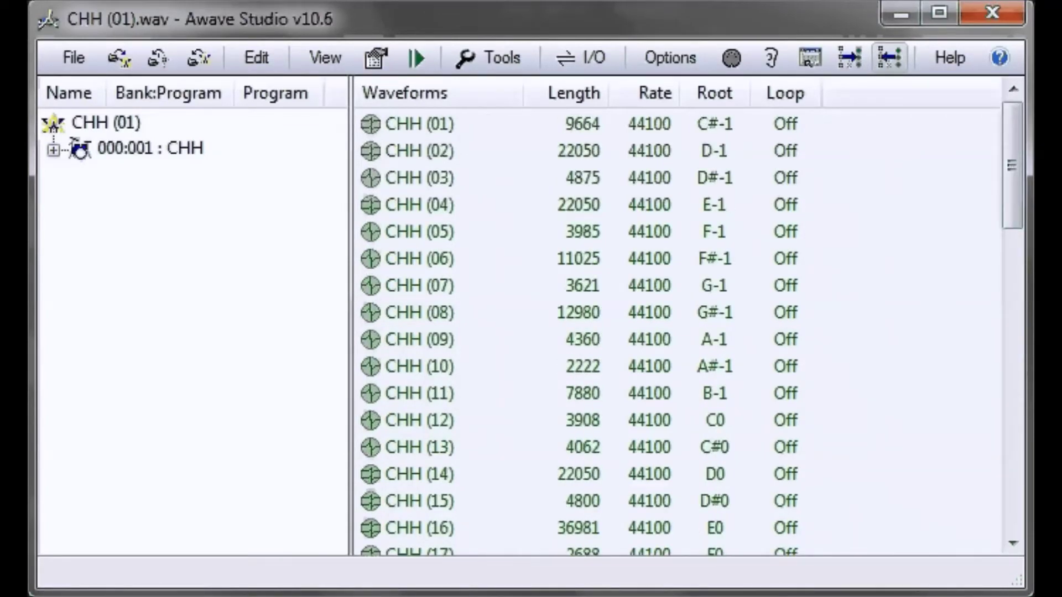
pyautogui.click(80, 149)
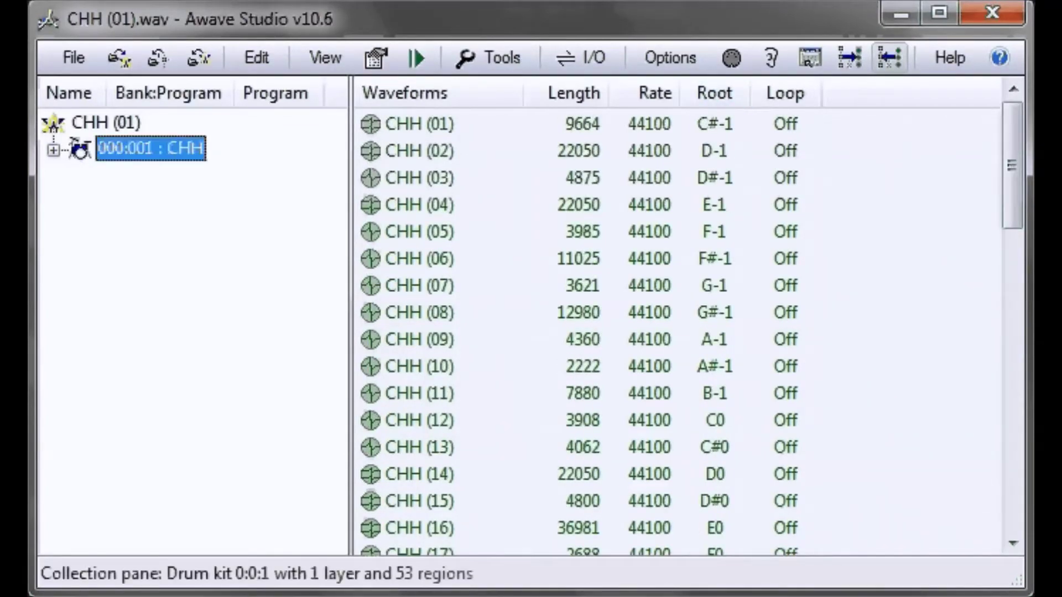
pyautogui.rightClick(119, 145)
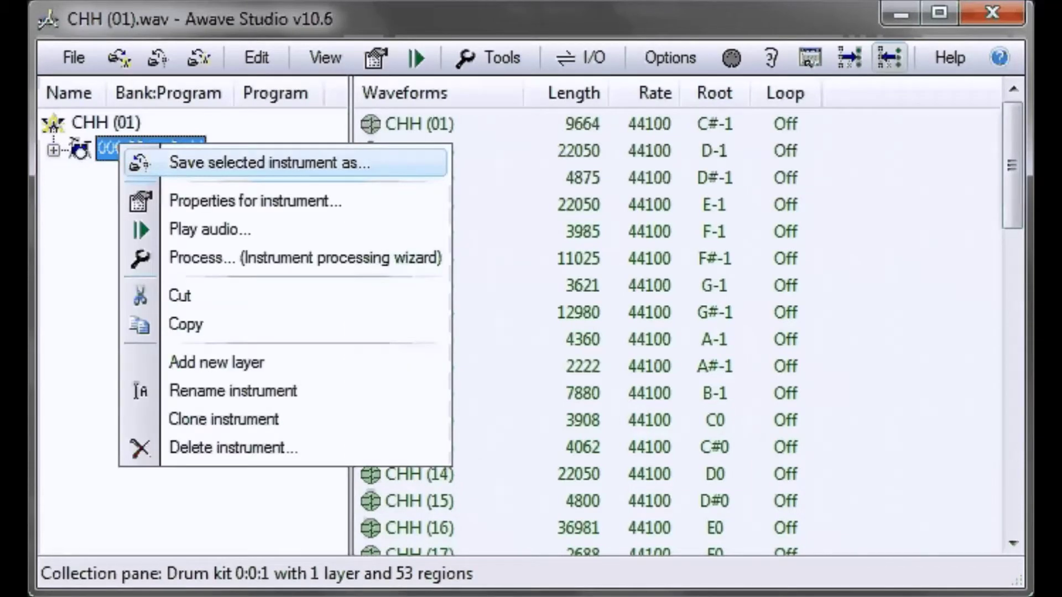
pyautogui.click(232, 163)
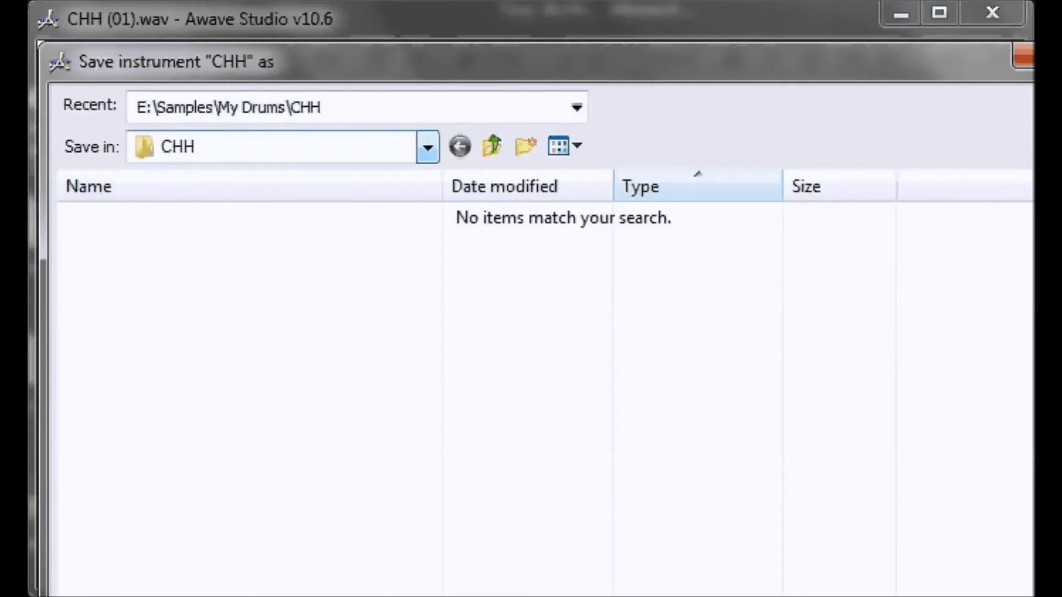
pyautogui.click(526, 146)
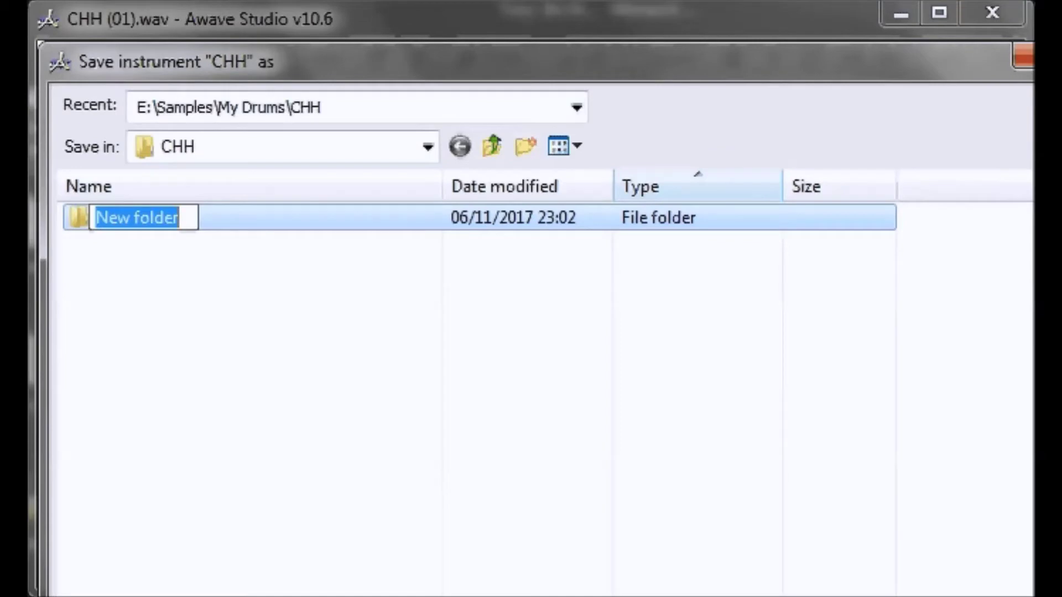
pyautogui.write('Cop')
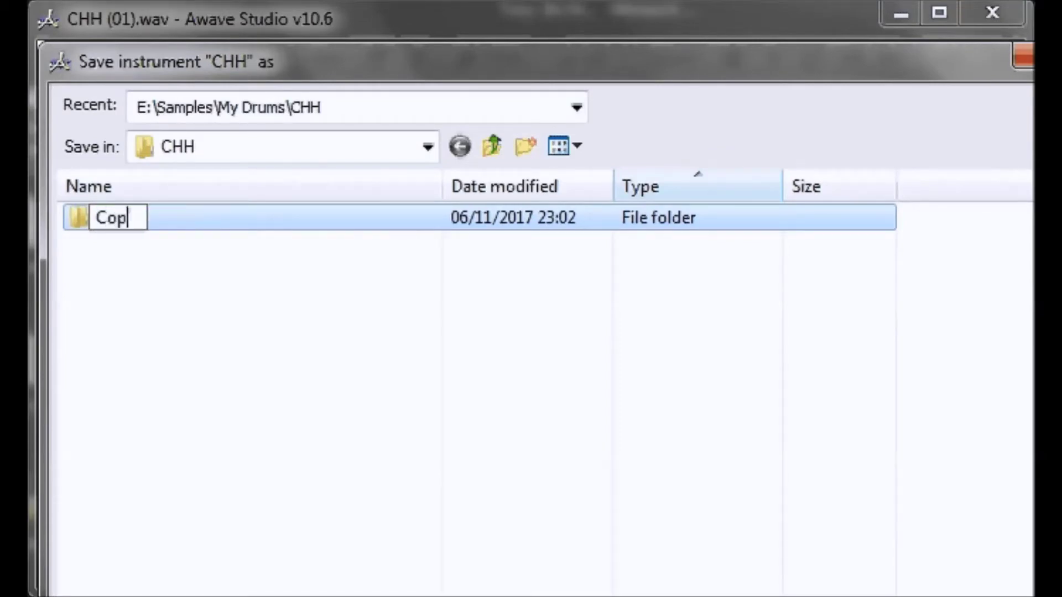
pyautogui.write('y O')
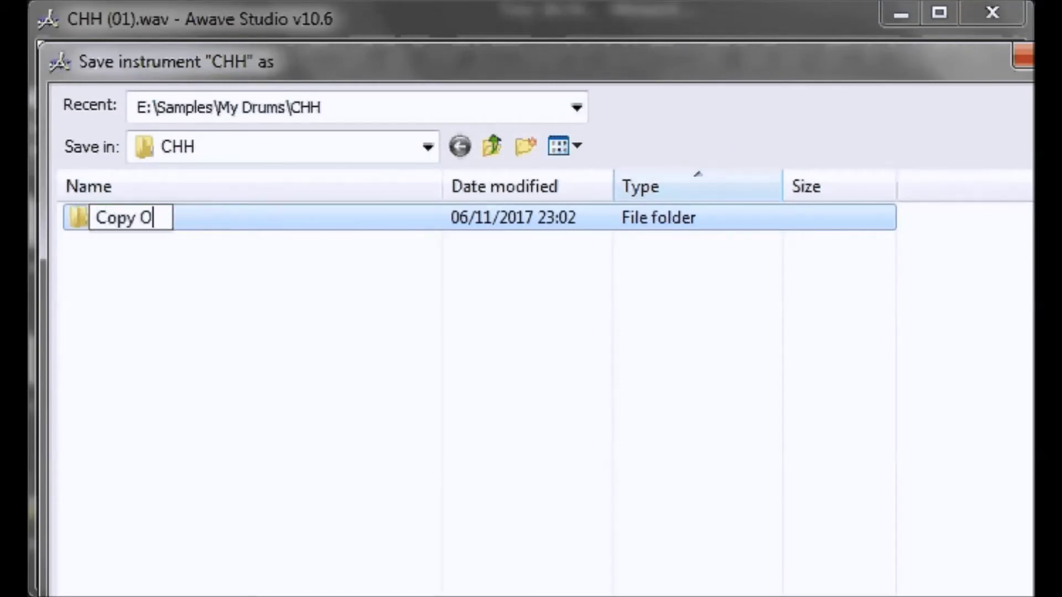
pyautogui.write('f Aka')
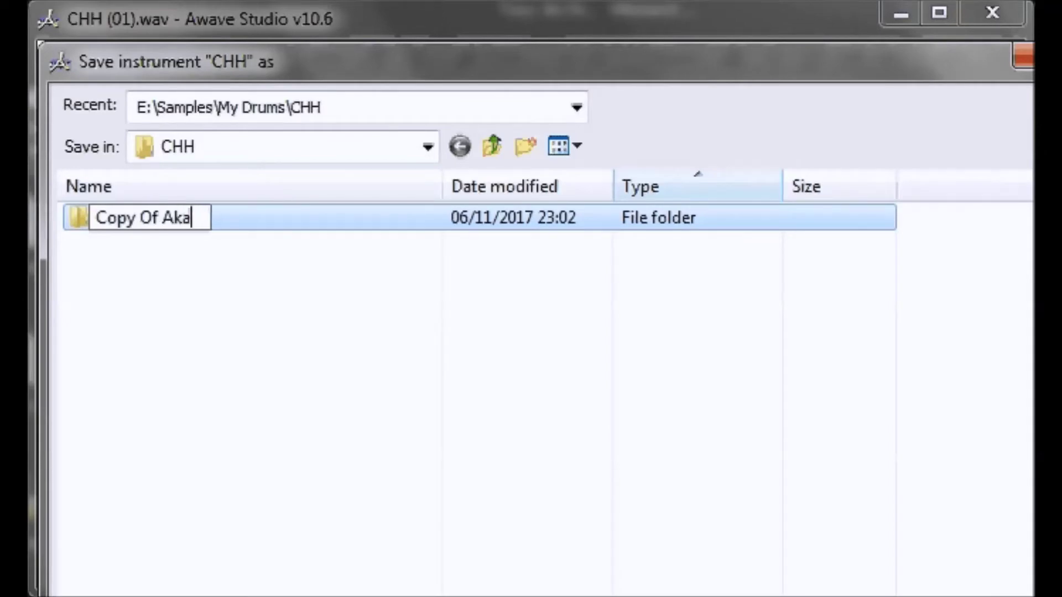
pyautogui.write('i Dr')
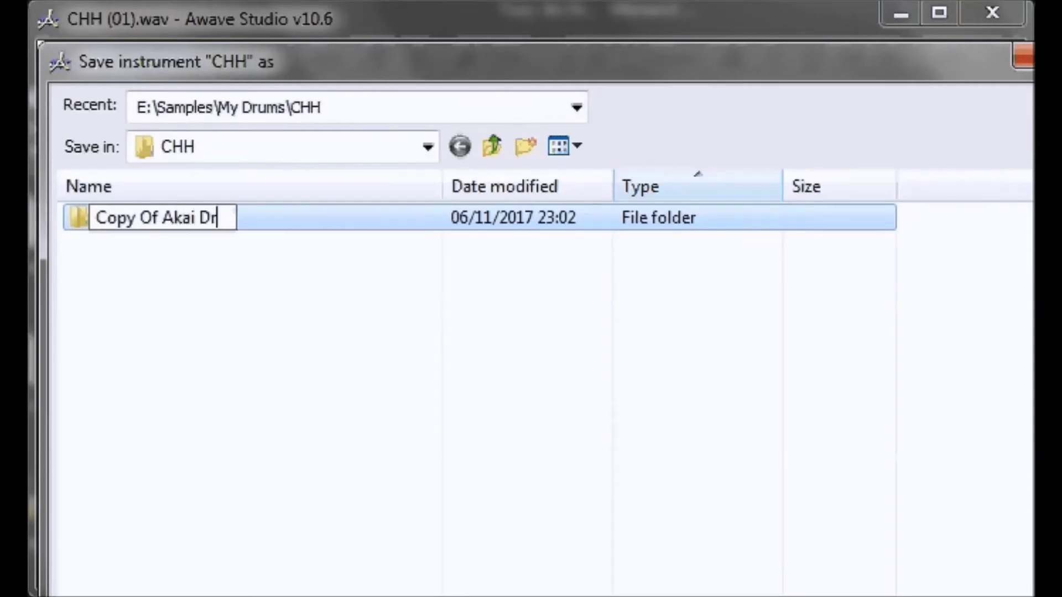
pyautogui.write('ums')
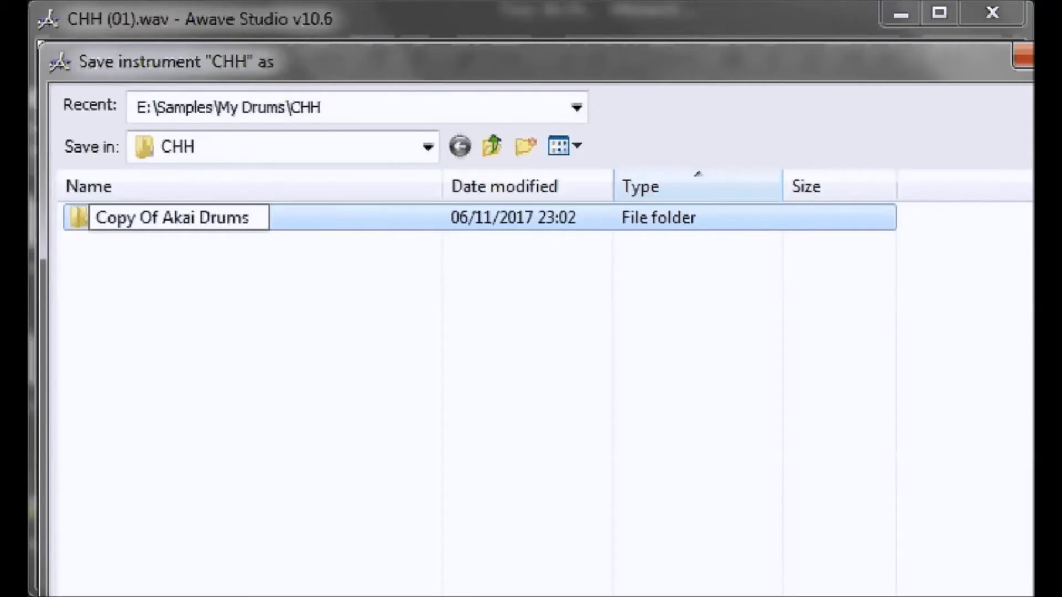
pyautogui.press('Return')
pyautogui.press('Return')
# Step: Create a subfolder named CHH inside Copy Of Akai Drums and open it as the save location
pyautogui.rightClick(134, 235)
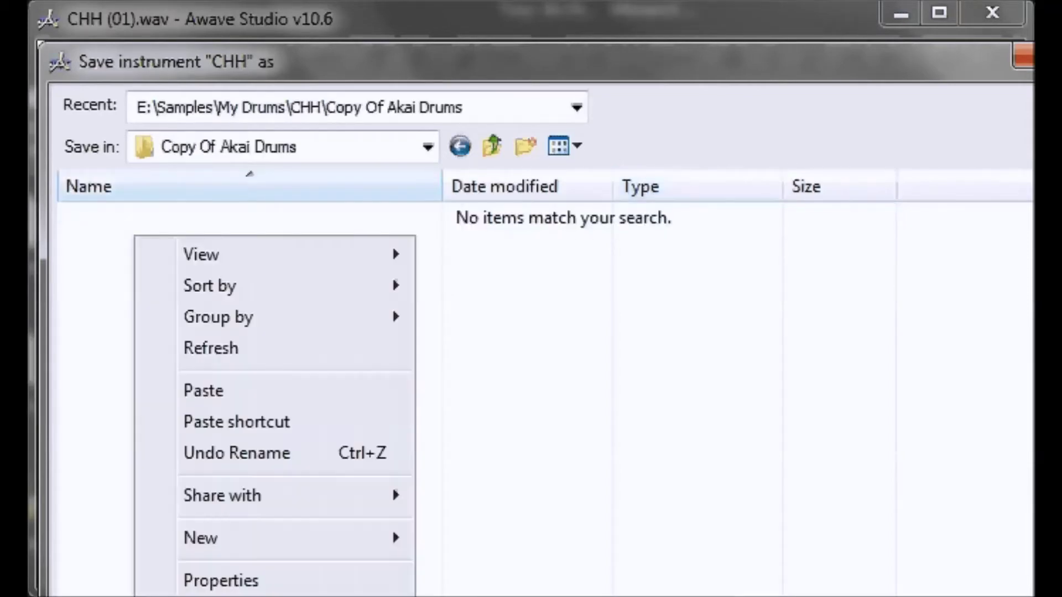
pyautogui.click(525, 146)
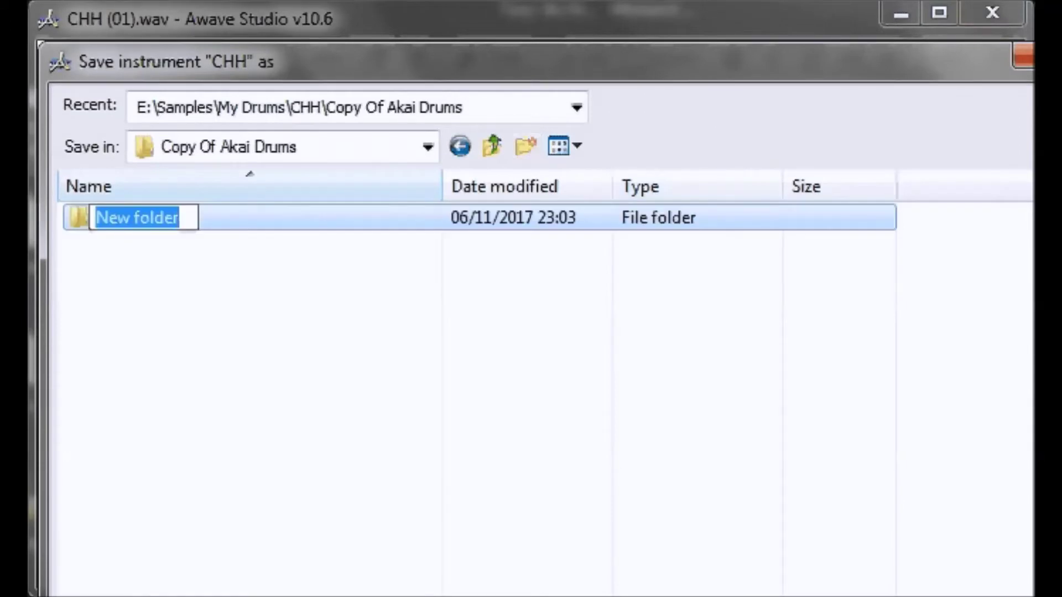
pyautogui.write('CHhh')
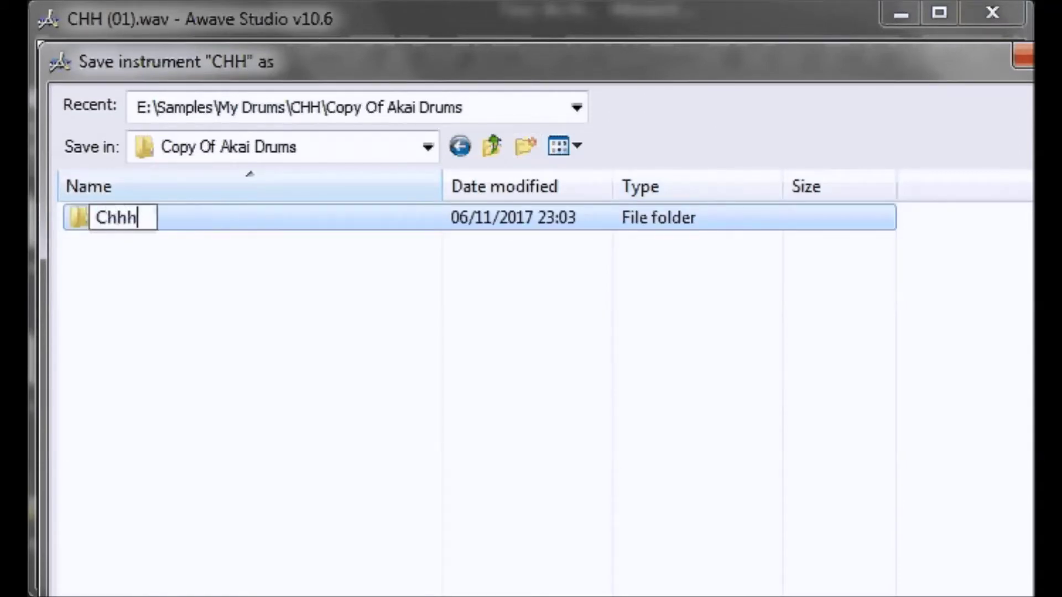
pyautogui.press('BackSpace')
pyautogui.press('BackSpace')
pyautogui.press('BackSpace')
pyautogui.write('HH')
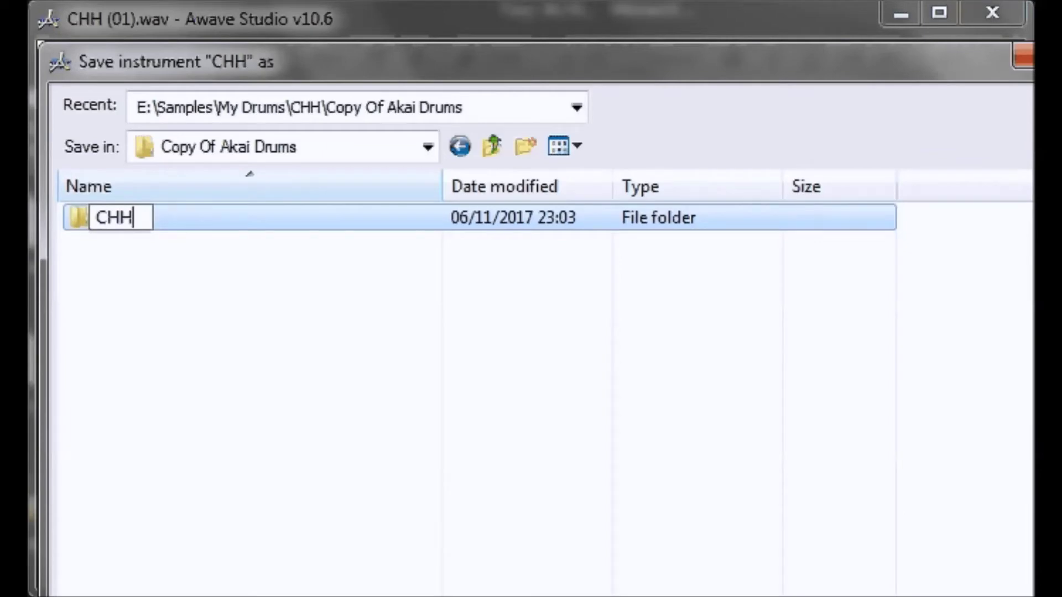
pyautogui.press('Return')
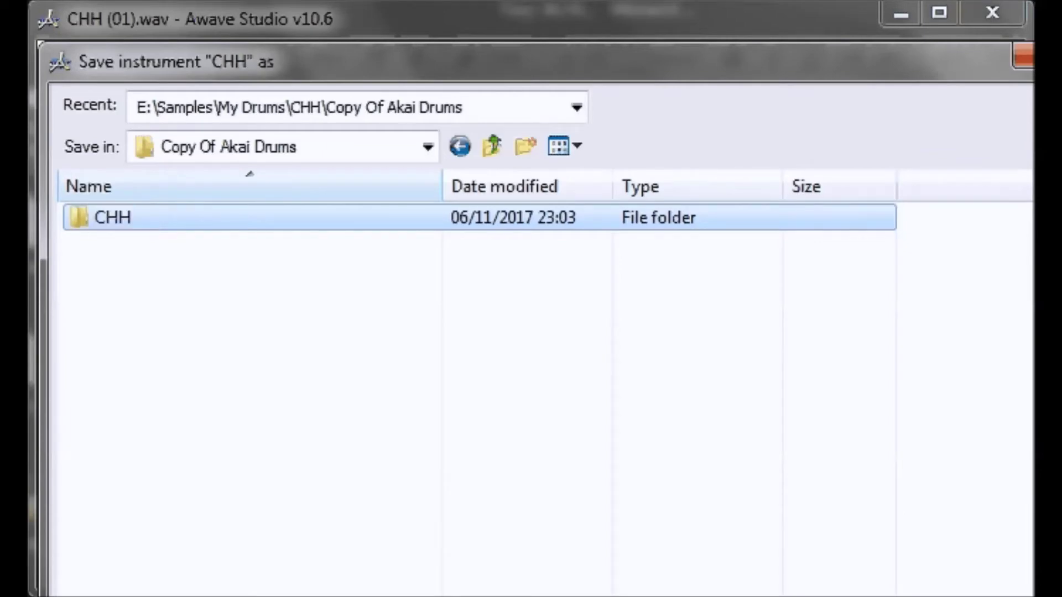
pyautogui.press('Return')
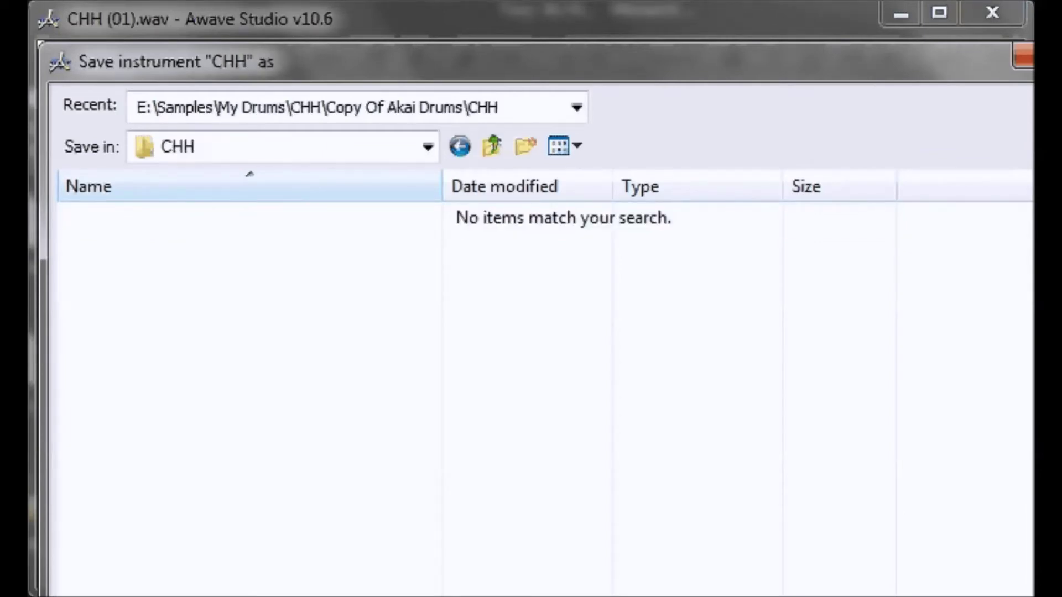
# Step: Save the instrument in the P - AKAI S3000/S3200/S2000/S2800 program format
pyautogui.hotkey('alt', 'Down')
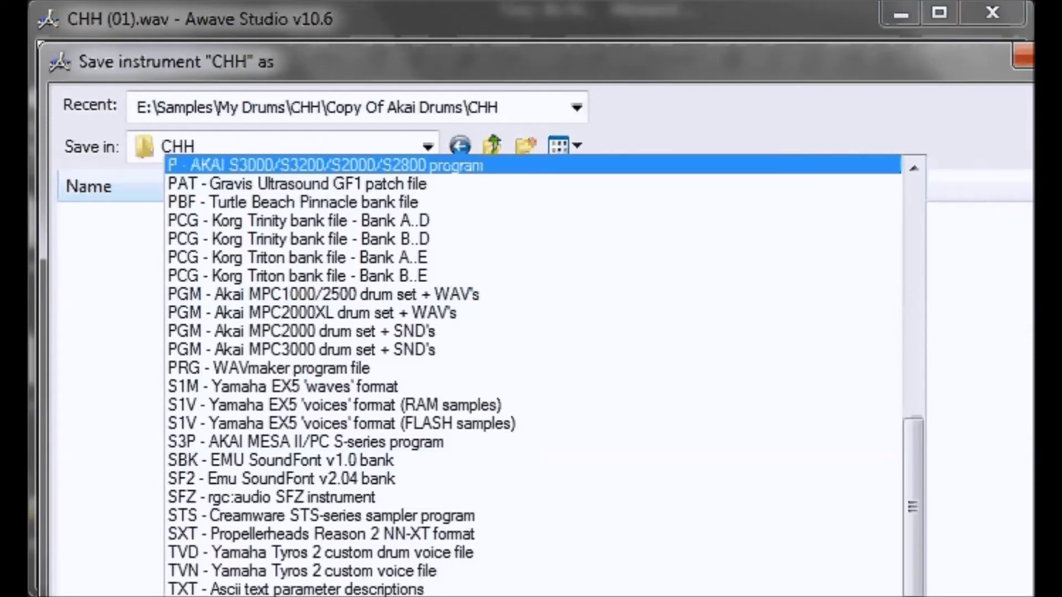
pyautogui.press('Return')
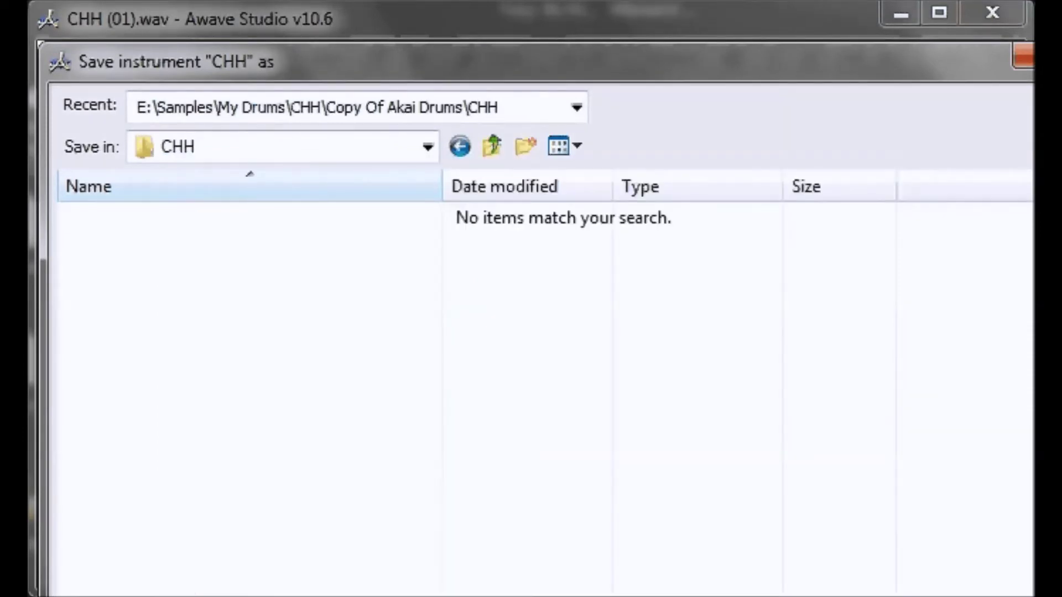
pyautogui.press('Return')
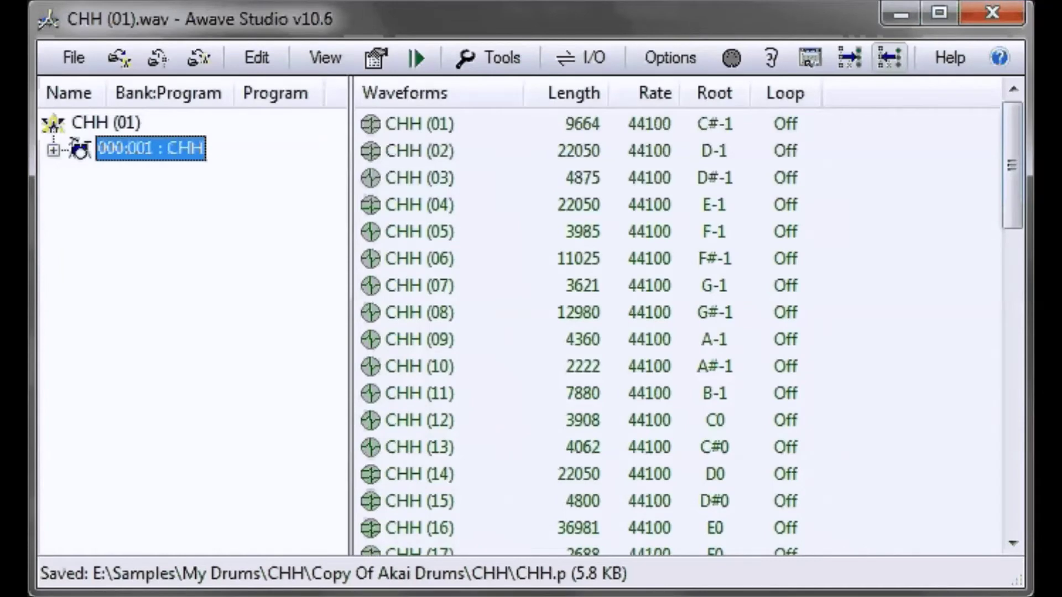
# Step: Open Device Manager through the Hardware settings in the Windows XP computer's system properties
pyautogui.press('Tab')
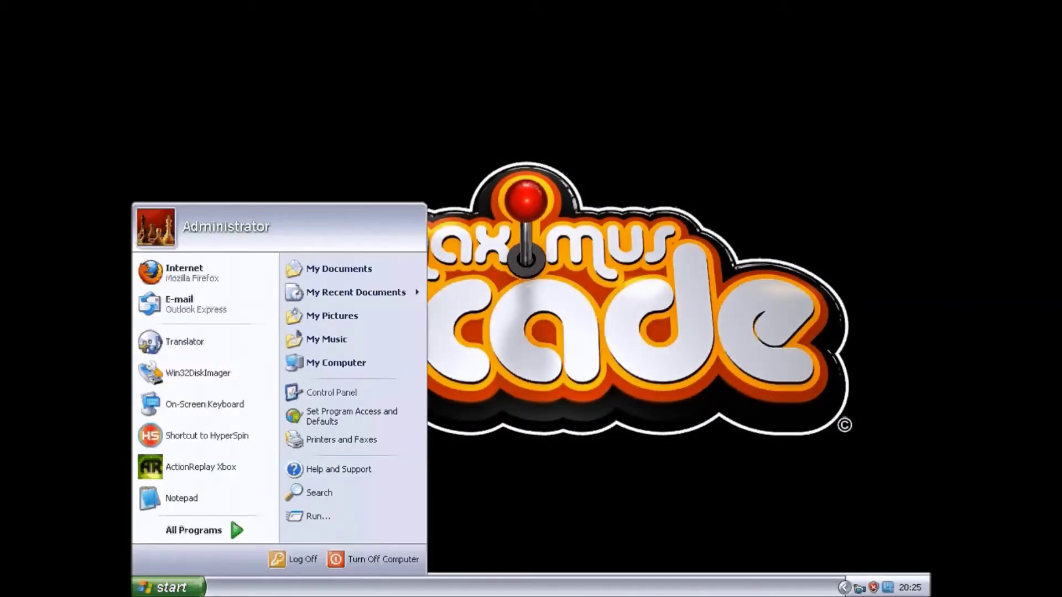
pyautogui.press('Menu')
pyautogui.press('Up')
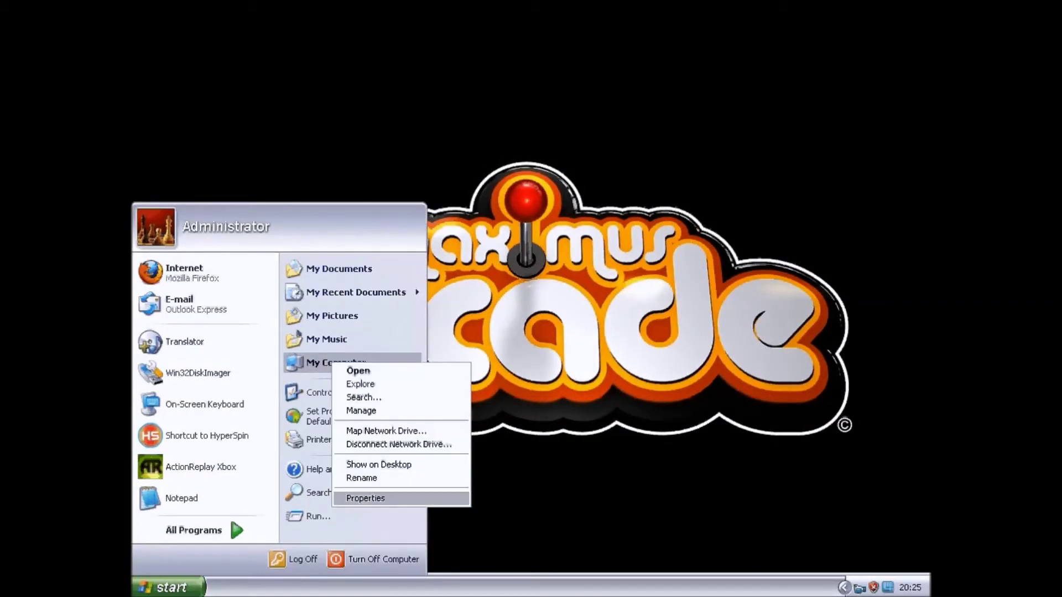
pyautogui.press('Return')
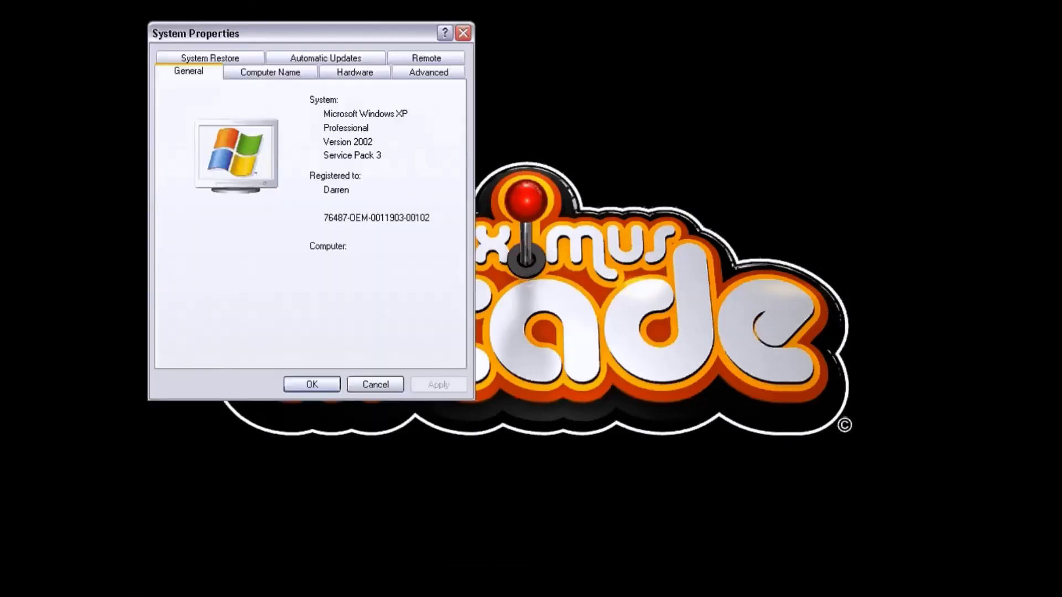
pyautogui.click(354, 72)
pyautogui.click(384, 156)
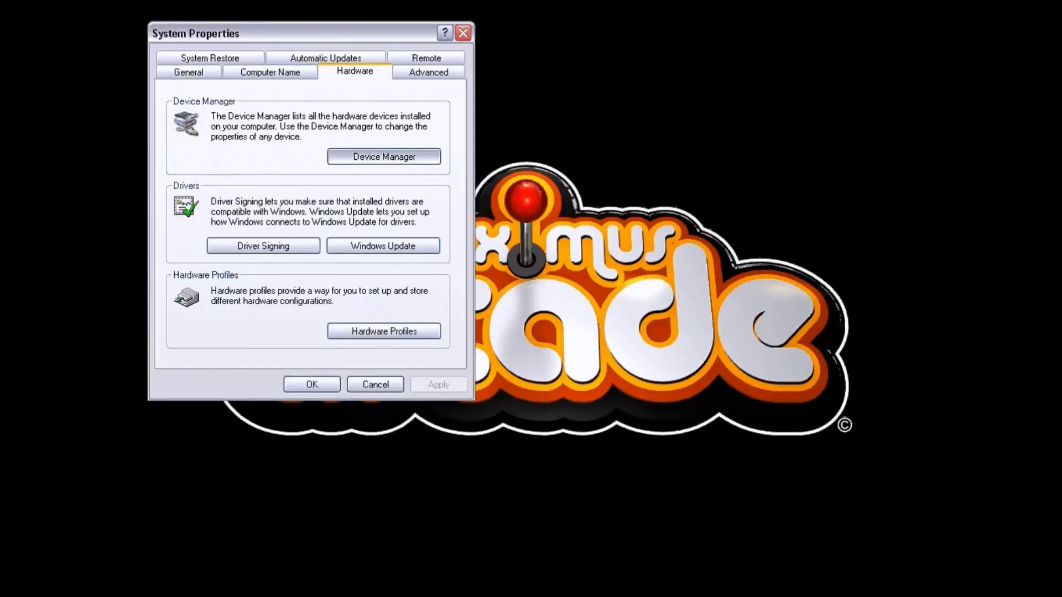
pyautogui.press('Return')
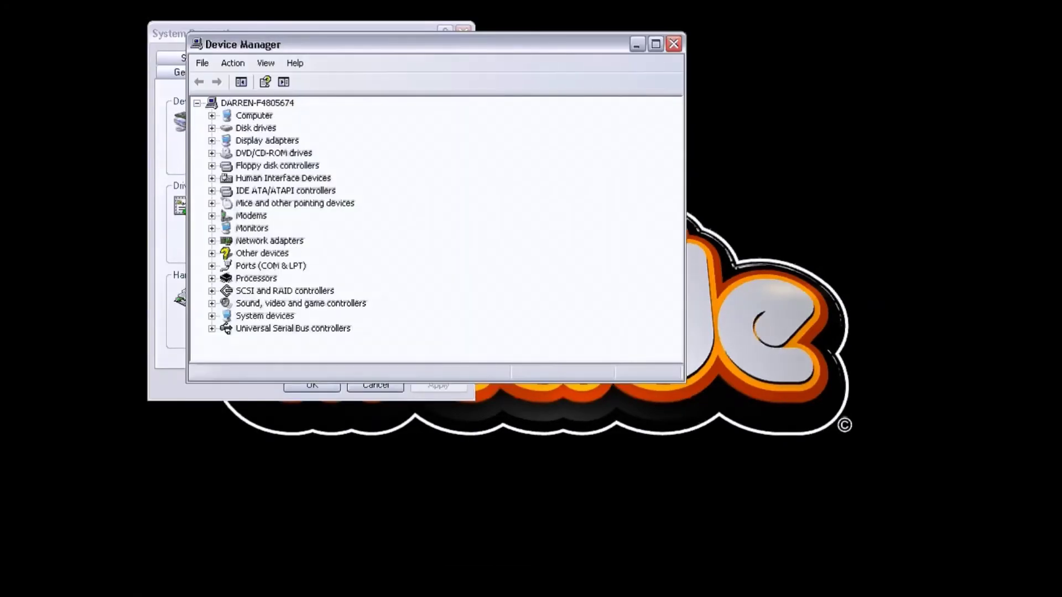
# Step: Check the devices under Disk drives and Other devices, and close Device Manager and System Properties
pyautogui.click(211, 128)
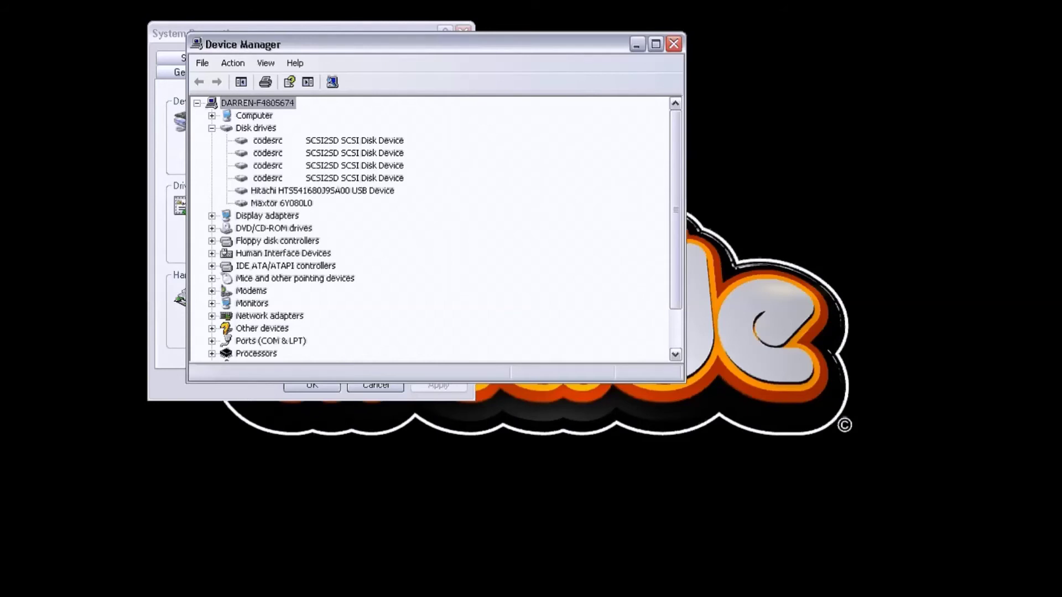
pyautogui.click(212, 128)
pyautogui.click(211, 253)
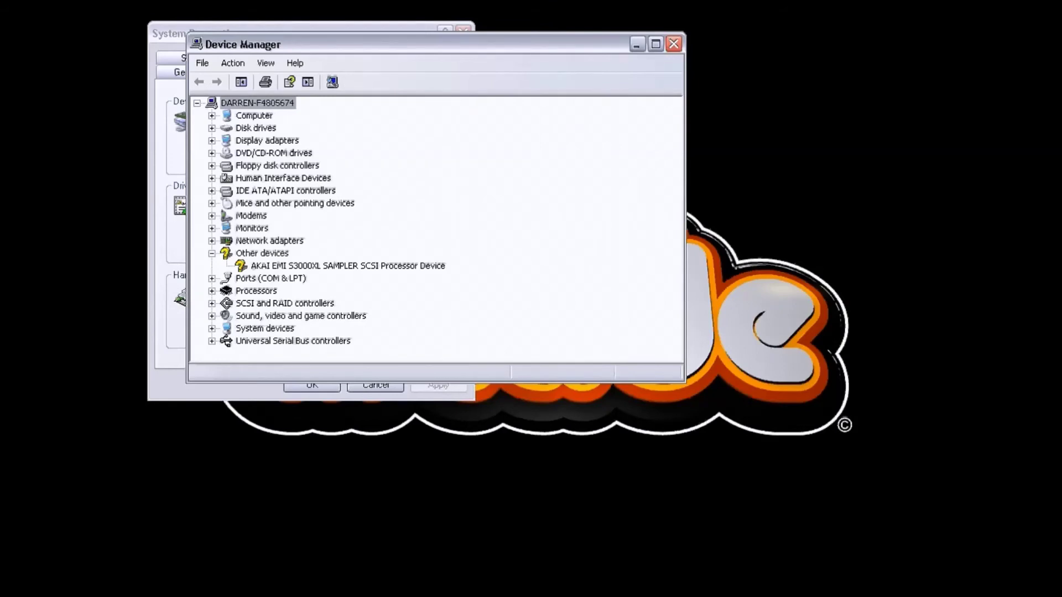
pyautogui.click(674, 44)
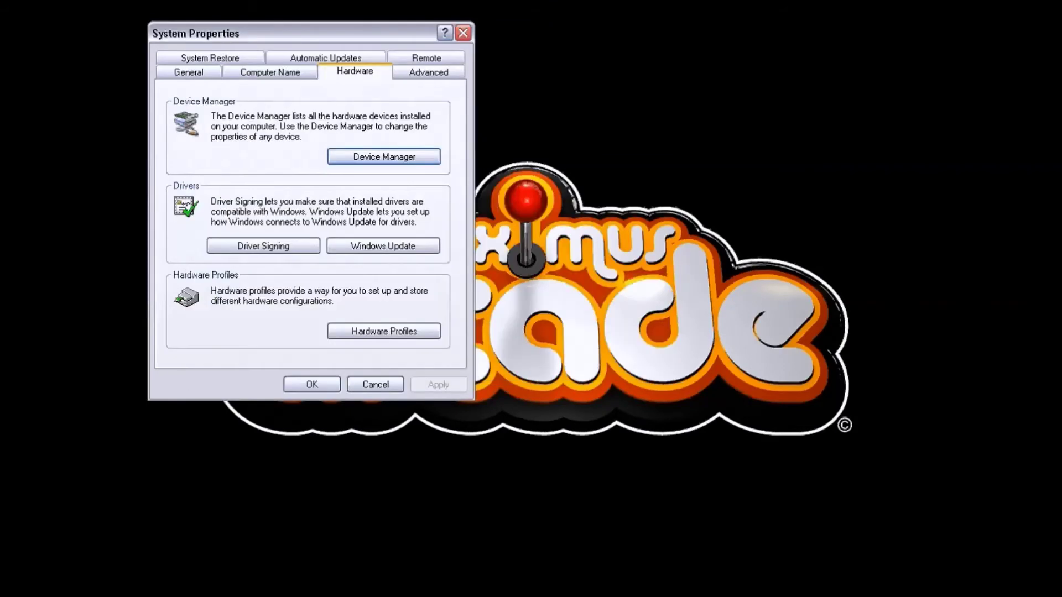
pyautogui.press('Escape')
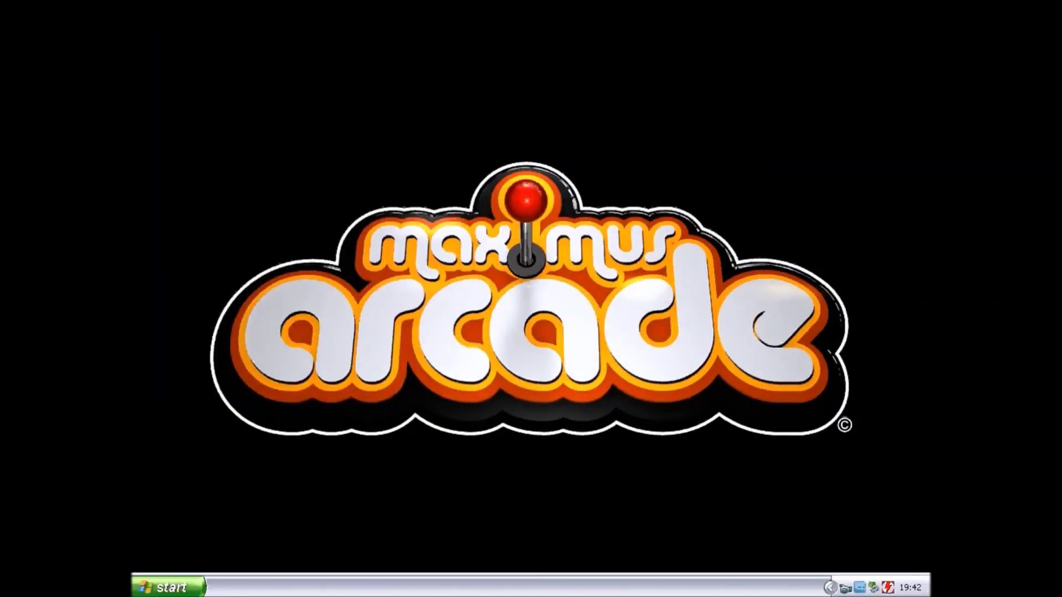
# Step: Switch to the Translator program by launching it in Windows XP
pyautogui.press('super')
pyautogui.press('Up')
pyautogui.press('Up')
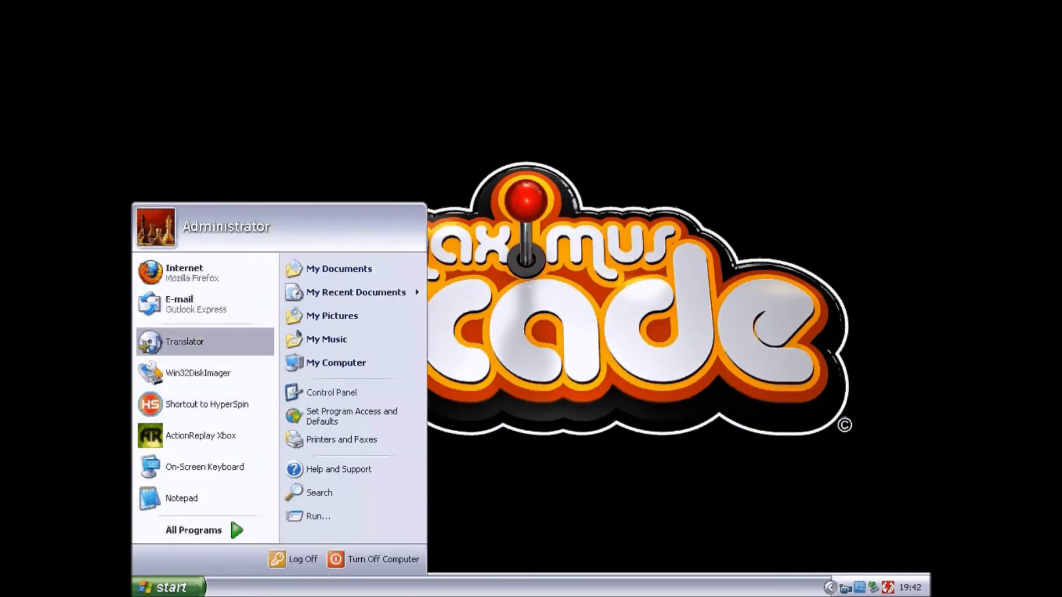
pyautogui.press('Return')
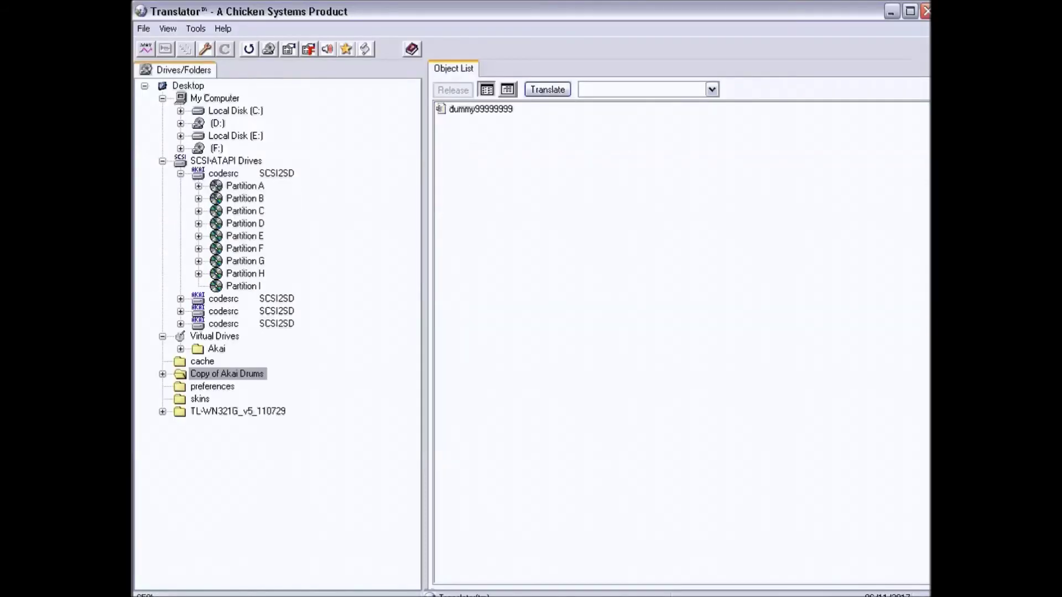
# Step: Expand Partition E on the third SCSI2SD drive and list the contents of the CH folder in Copy of Akai Drums
pyautogui.click(244, 186)
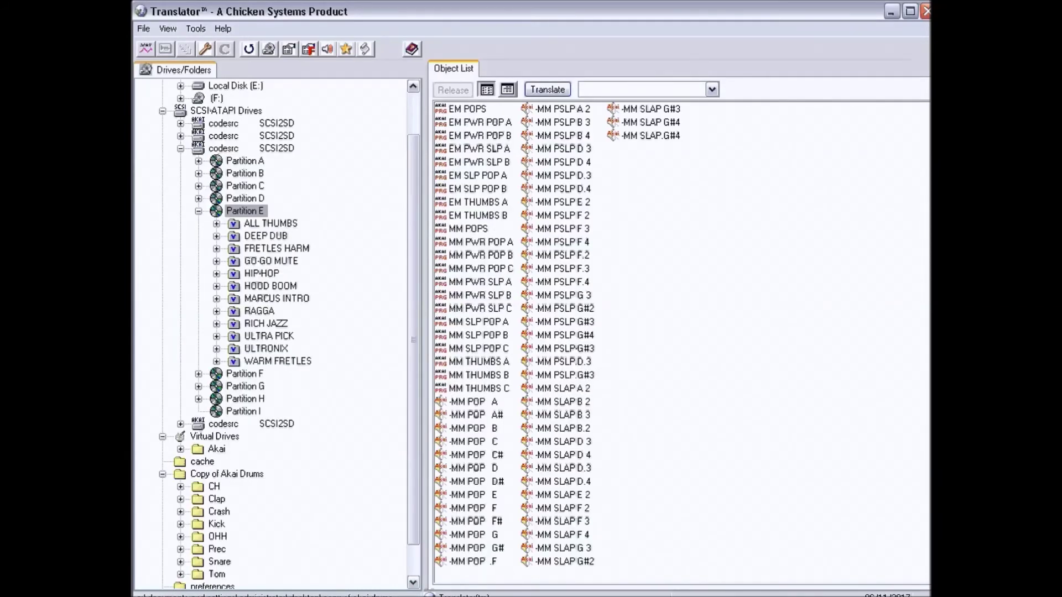
pyautogui.scroll(-1, 271, 331)
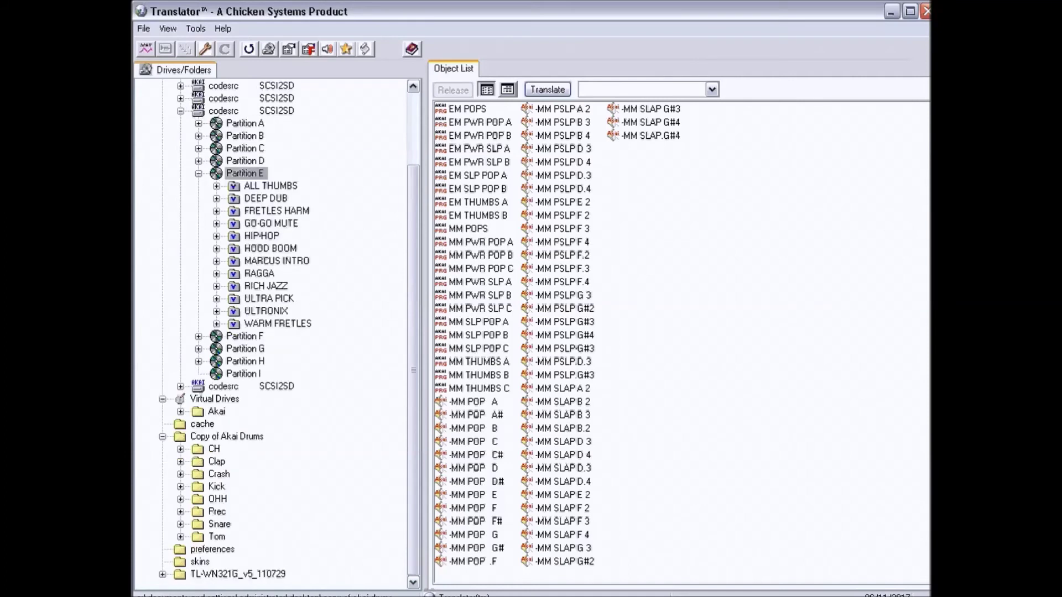
pyautogui.click(180, 449)
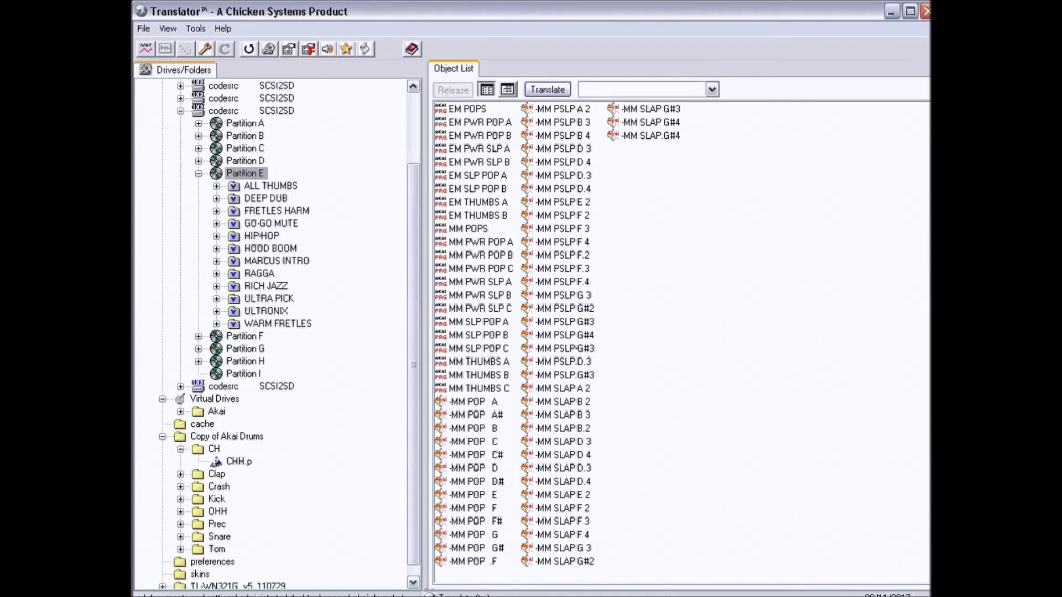
pyautogui.click(239, 462)
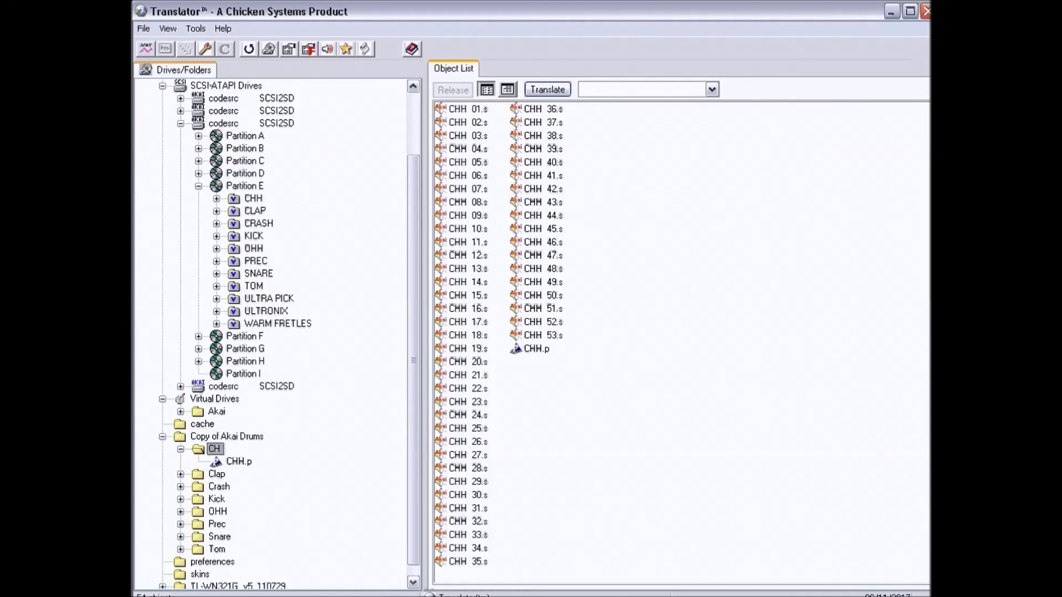
# Step: Copy the CHH.p program from the CH folder into the CHH volume in Partition E of the third SCSI2SD drive
pyautogui.click(536, 349)
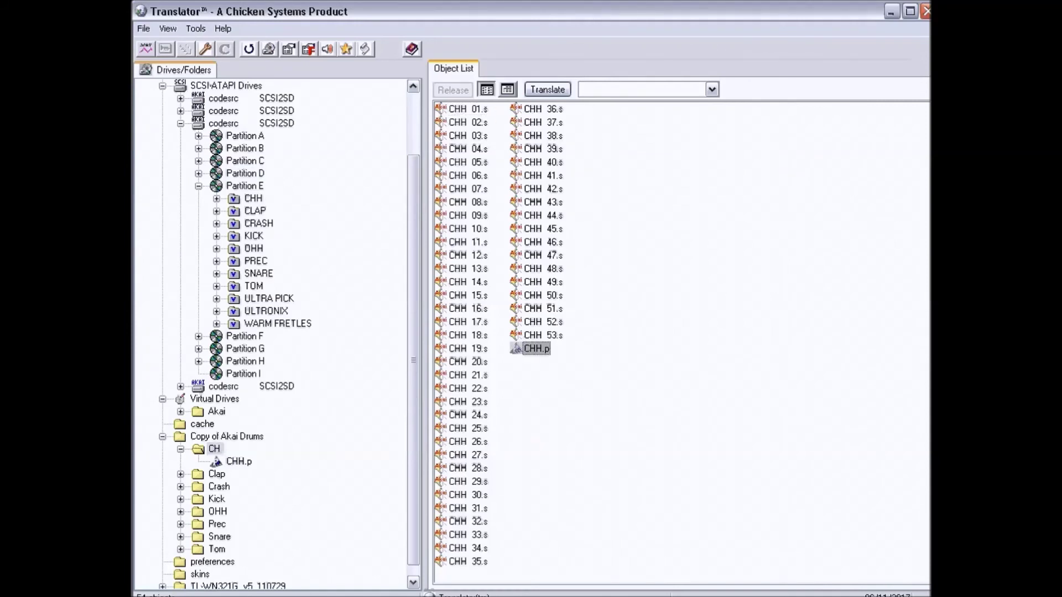
pyautogui.moveTo(535, 349); pyautogui.dragTo(257, 211)
pyautogui.moveTo(255, 210); pyautogui.dragTo(254, 198)
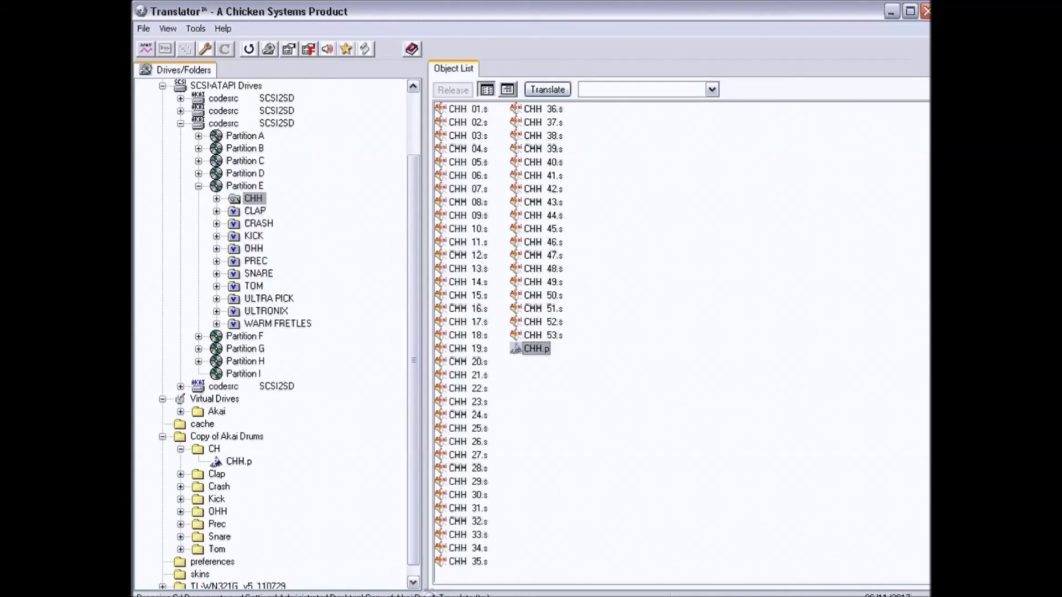